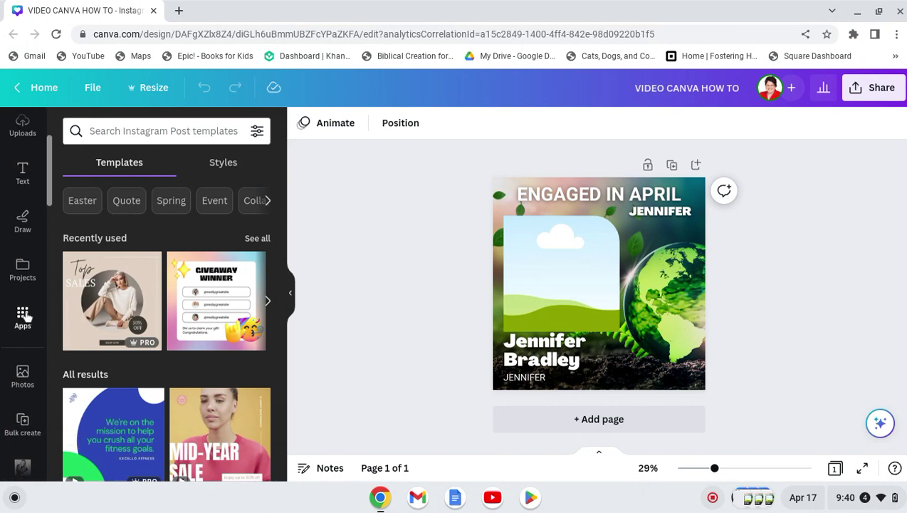
# Upload CANVA-BULK-EDIT.csv from Downloads as the Bulk create data source.
pyautogui.click(22, 420)
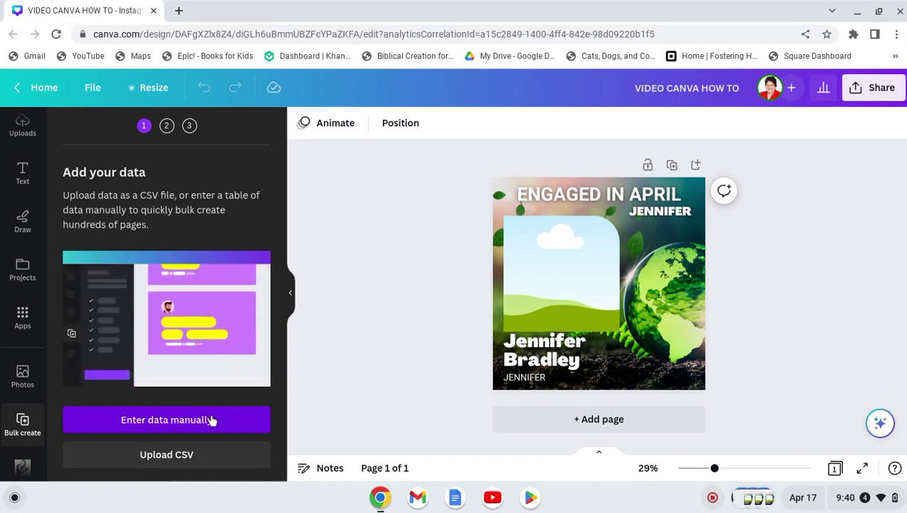
pyautogui.click(192, 461)
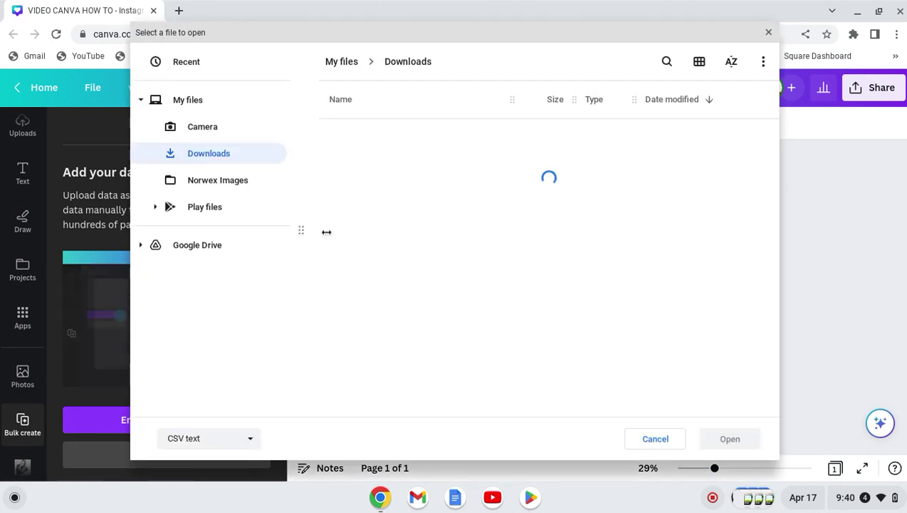
pyautogui.click(403, 158)
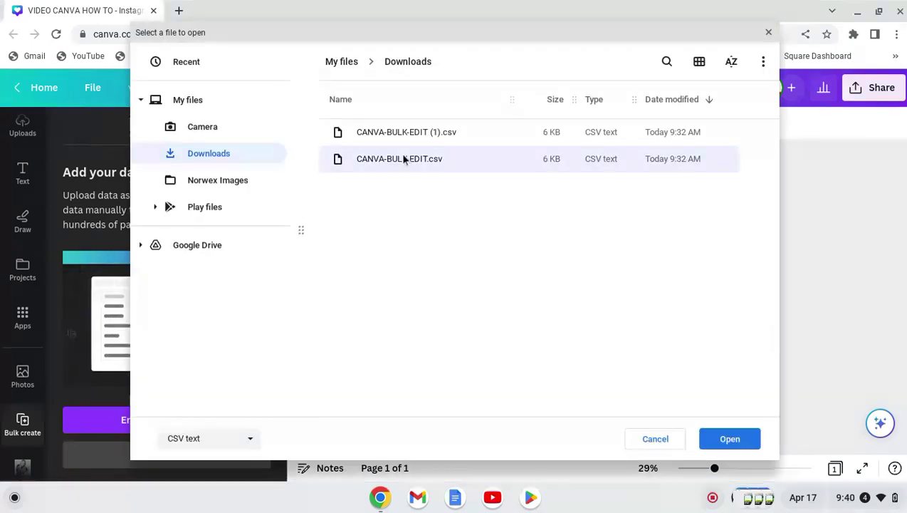
pyautogui.click(730, 436)
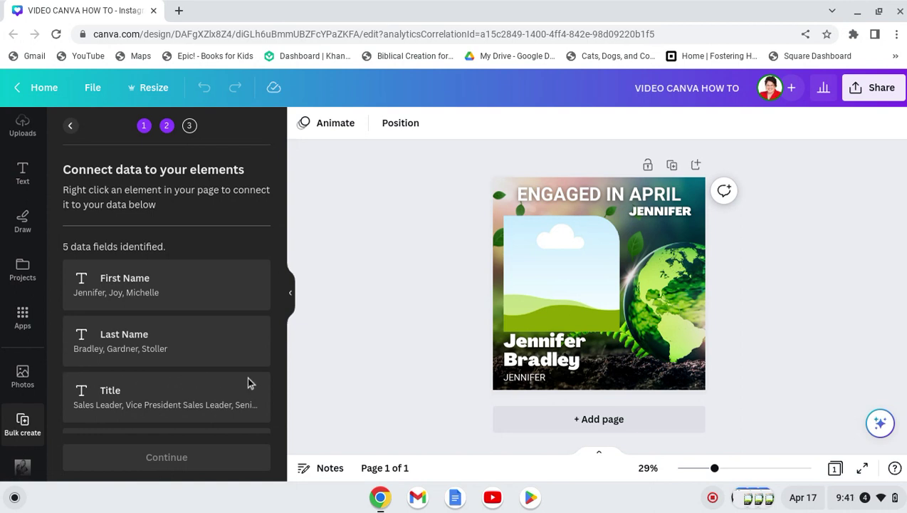
# Connect the first-name text to the First Name field and the surname text to Last Name.
pyautogui.scroll(-3, 248, 382)
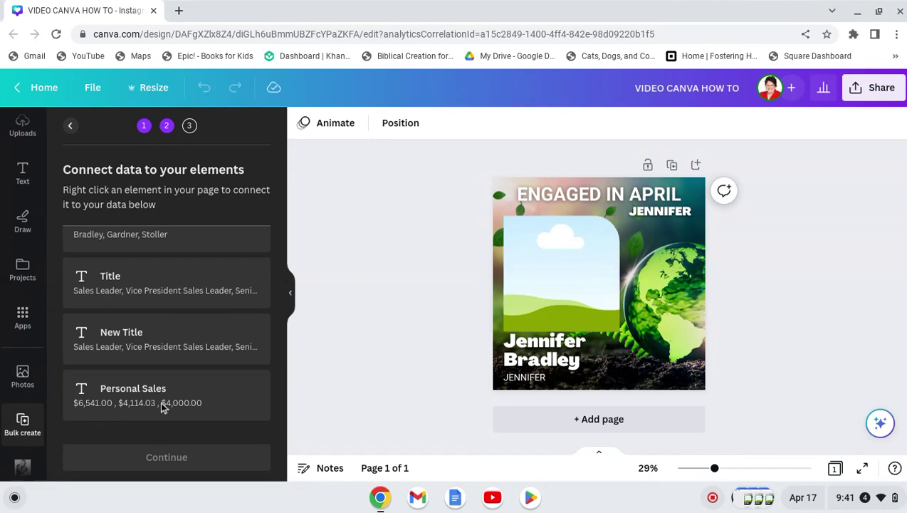
pyautogui.scroll(3, 162, 407)
pyautogui.press('Tab')
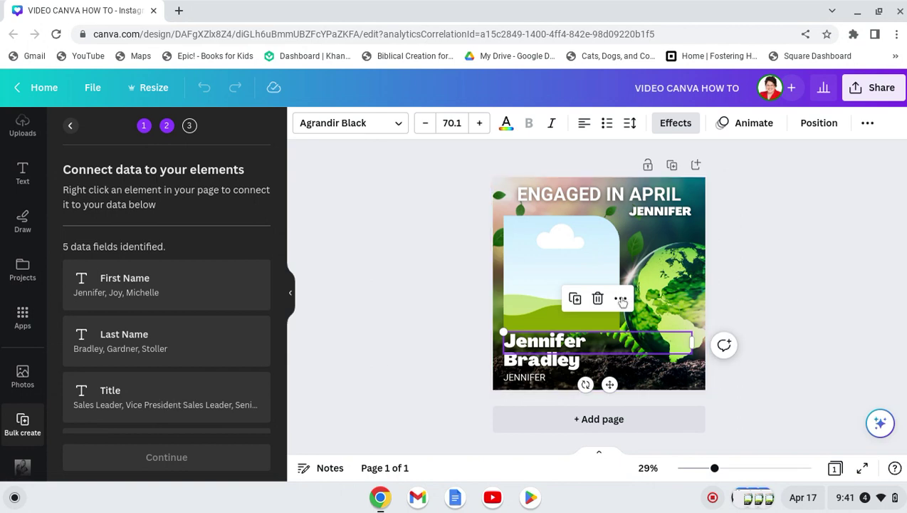
pyautogui.click(622, 299)
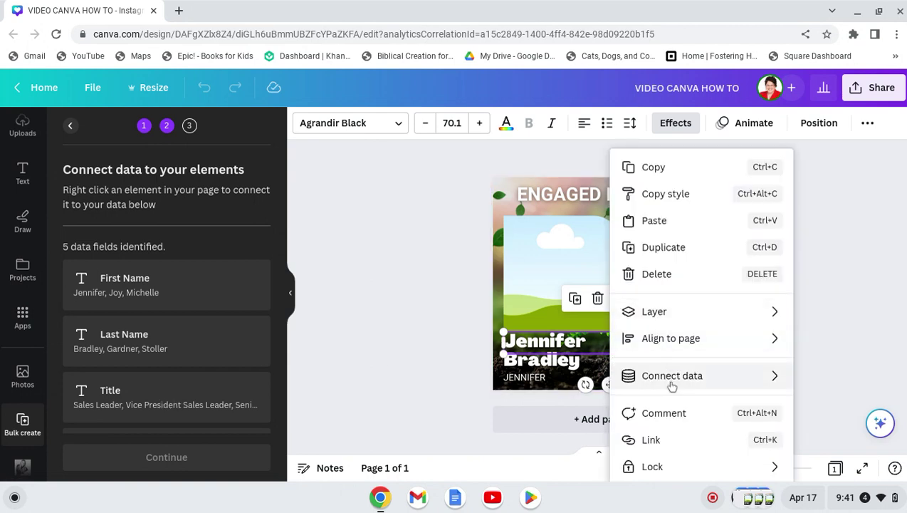
pyautogui.moveTo(671, 383)
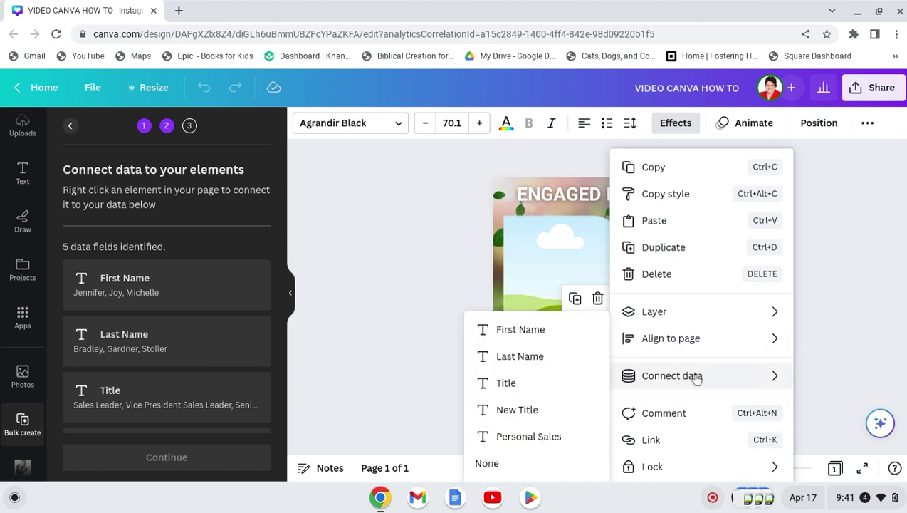
pyautogui.click(546, 330)
pyautogui.click(549, 361)
pyautogui.click(620, 317)
pyautogui.moveTo(626, 322)
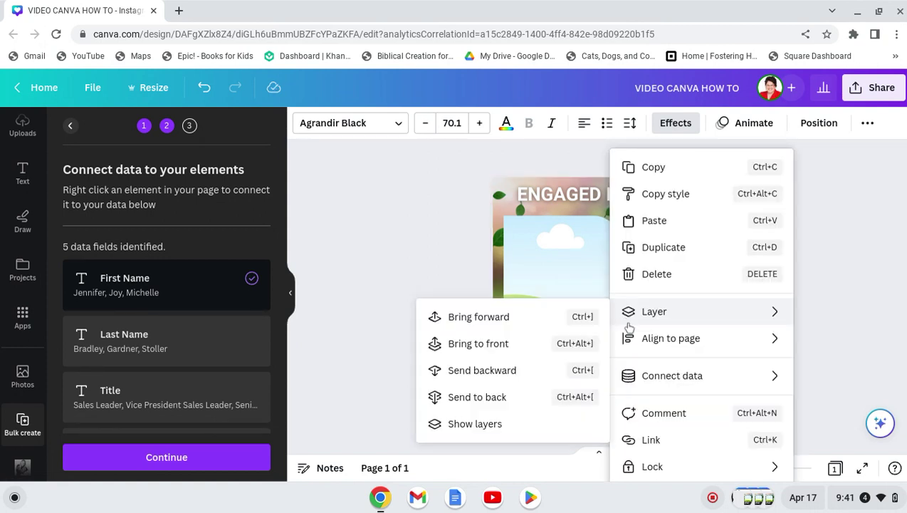
pyautogui.moveTo(660, 341)
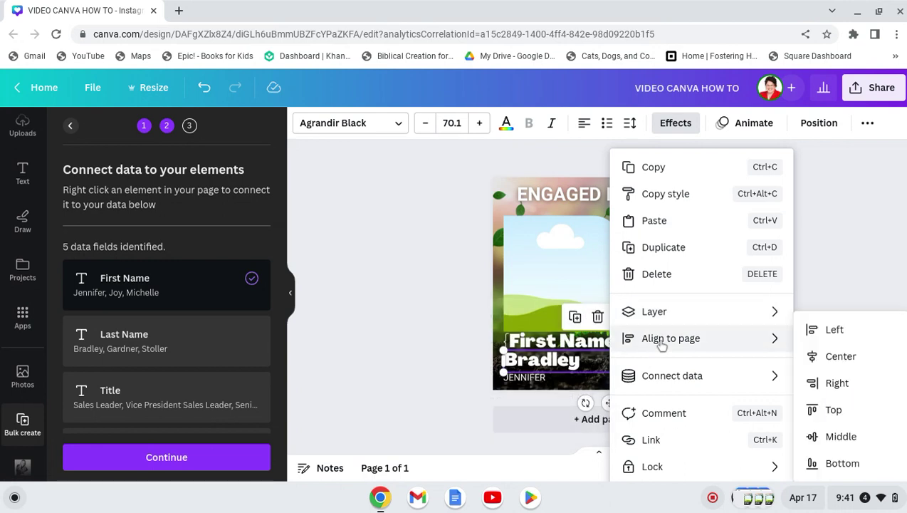
pyautogui.moveTo(669, 382)
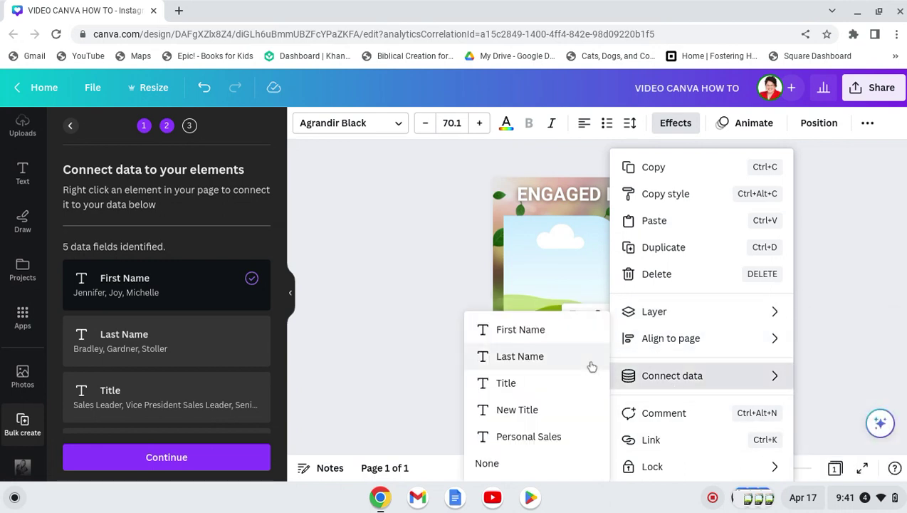
pyautogui.click(554, 356)
# Connect the bottom text line to Title and the top-right text to Personal Sales.
pyautogui.click(545, 378)
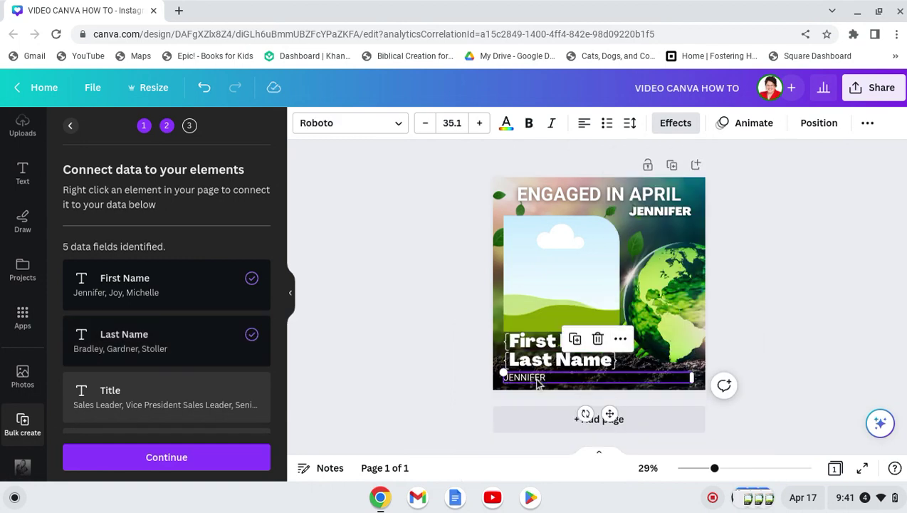
pyautogui.rightClick(621, 348)
pyautogui.moveTo(624, 349)
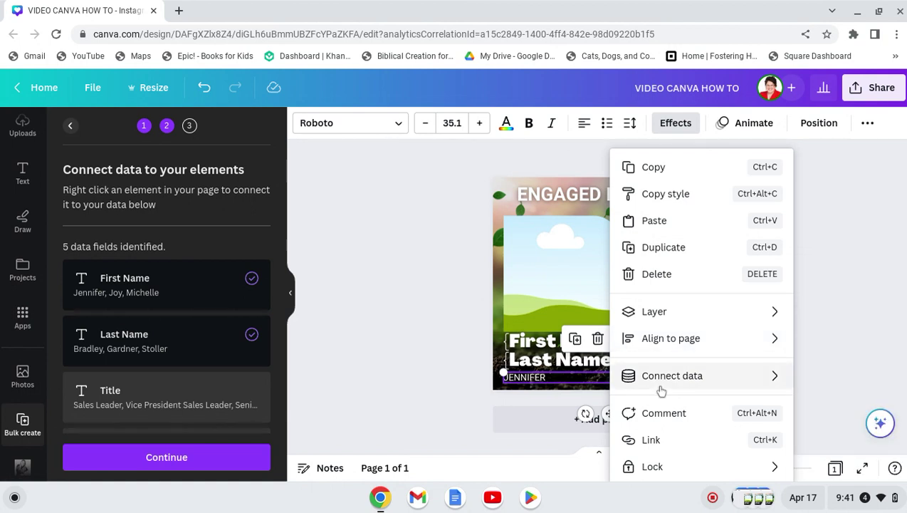
pyautogui.moveTo(671, 379)
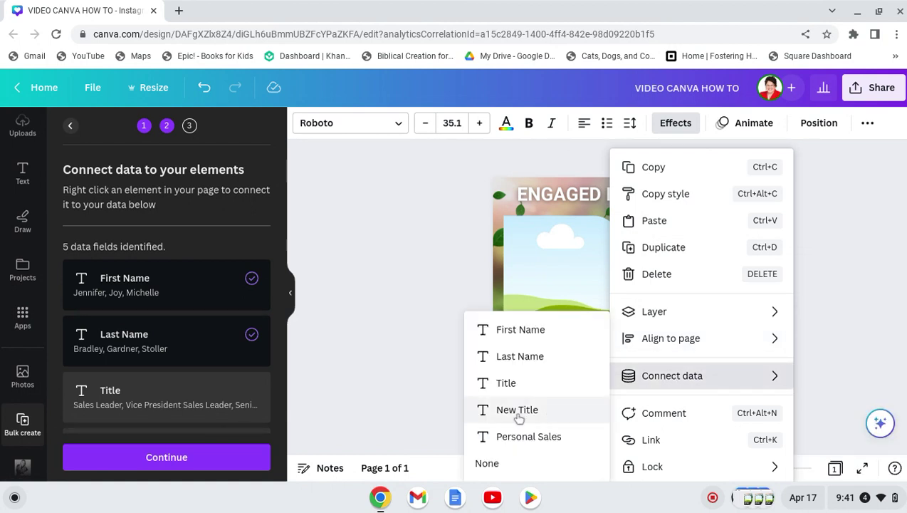
pyautogui.click(506, 383)
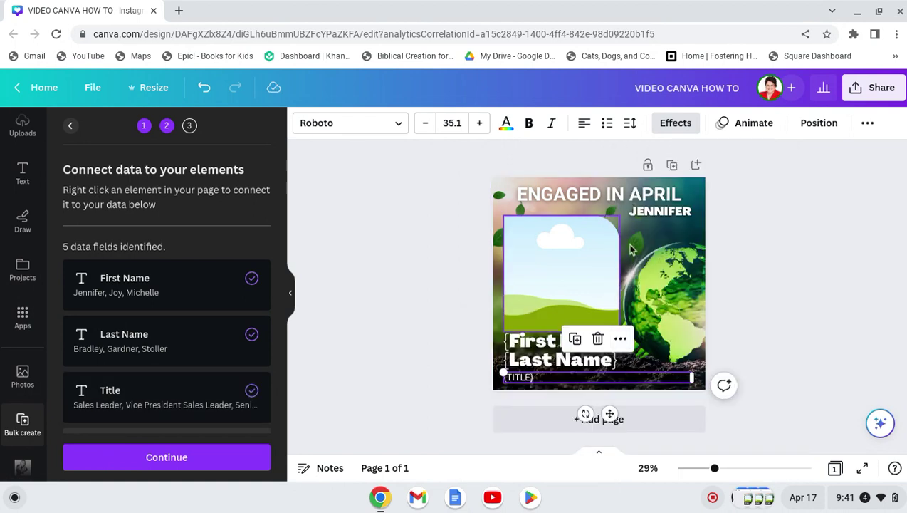
pyautogui.click(658, 215)
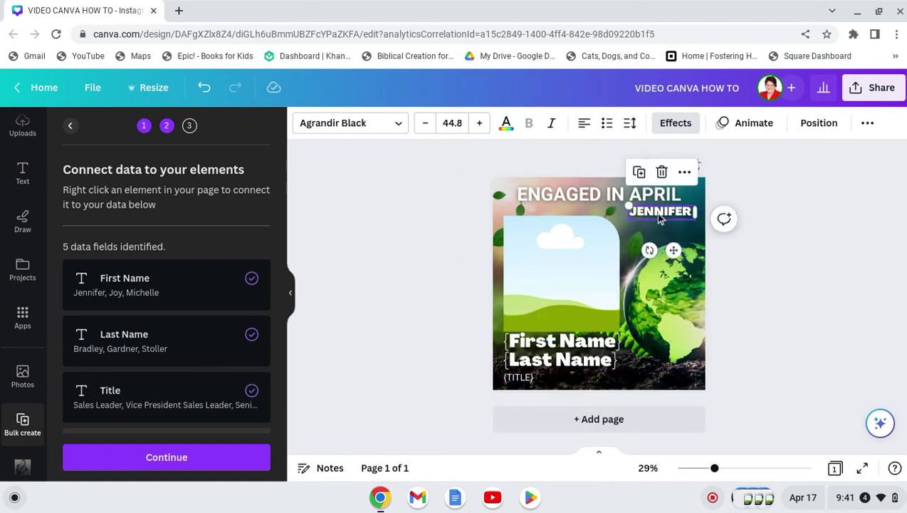
pyautogui.click(683, 173)
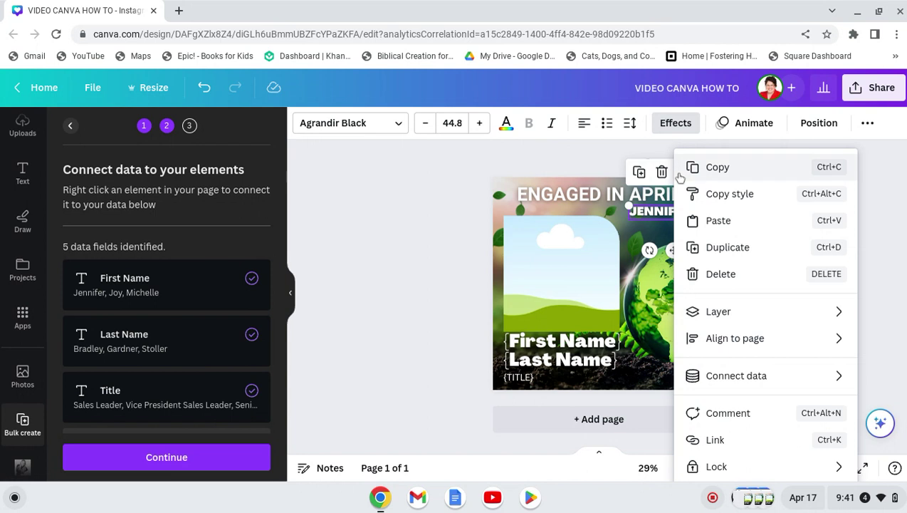
pyautogui.moveTo(761, 385)
pyautogui.click(550, 436)
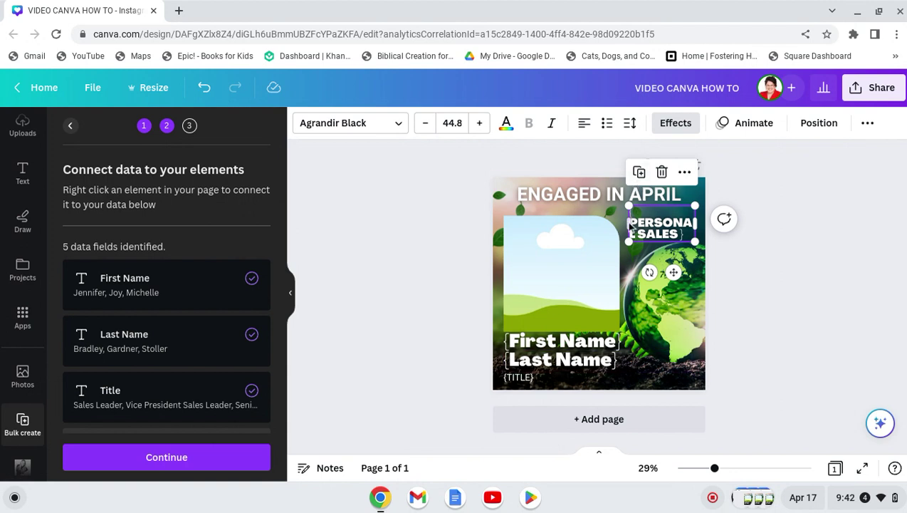
# Widen the {PERSONAL SALES} text box to 399 by 128 by dragging both sides outward.
pyautogui.moveTo(628, 225); pyautogui.dragTo(618, 225)
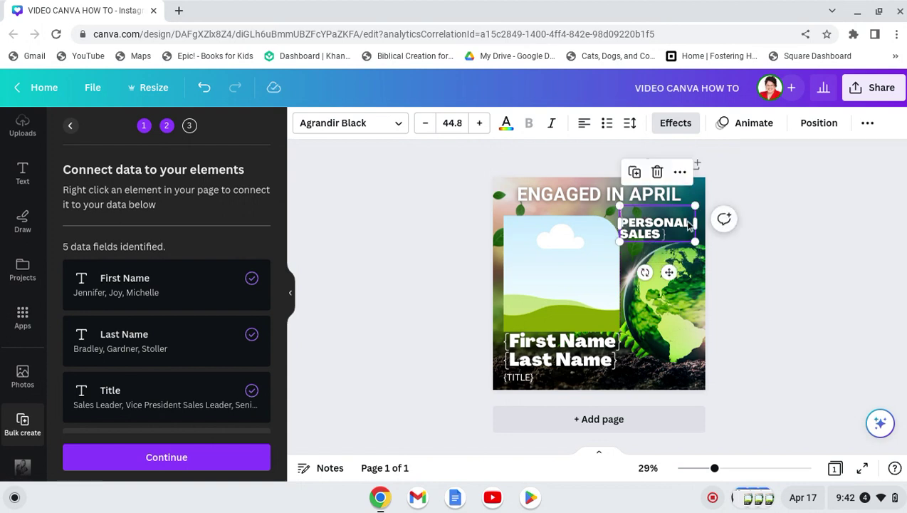
pyautogui.moveTo(698, 222); pyautogui.dragTo(700, 222)
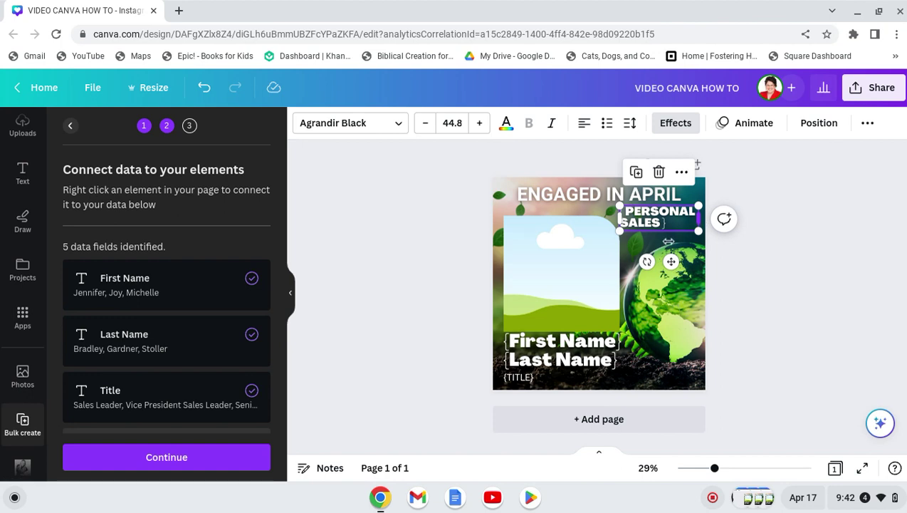
# Continue with all data rows selected and generate the 89 pages.
pyautogui.click(211, 466)
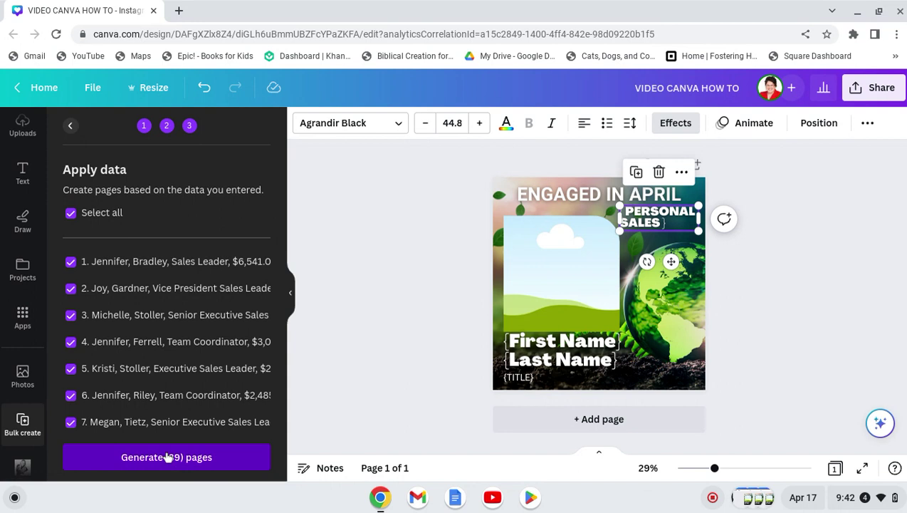
pyautogui.click(167, 457)
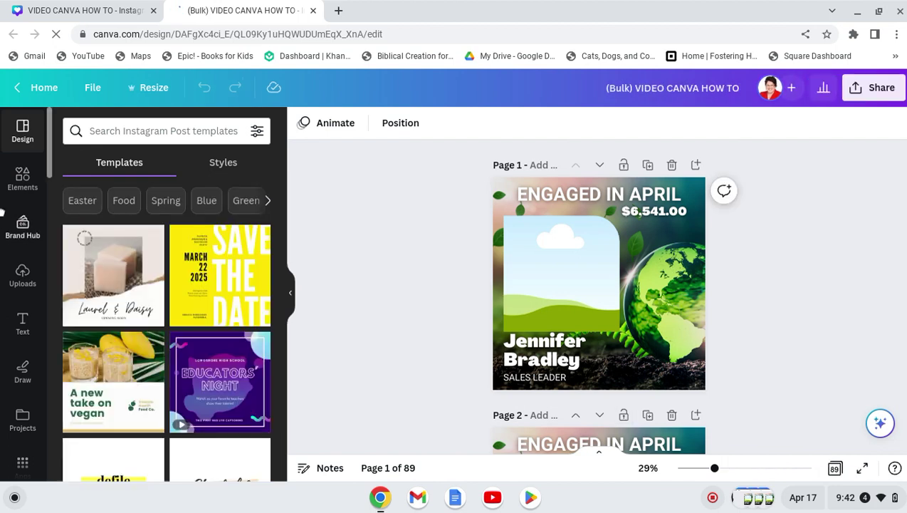
# Search the J - M (First Name) folder by first name and drag the matching photo into page 1's frame.
pyautogui.scroll(-2, 22, 317)
pyautogui.click(23, 318)
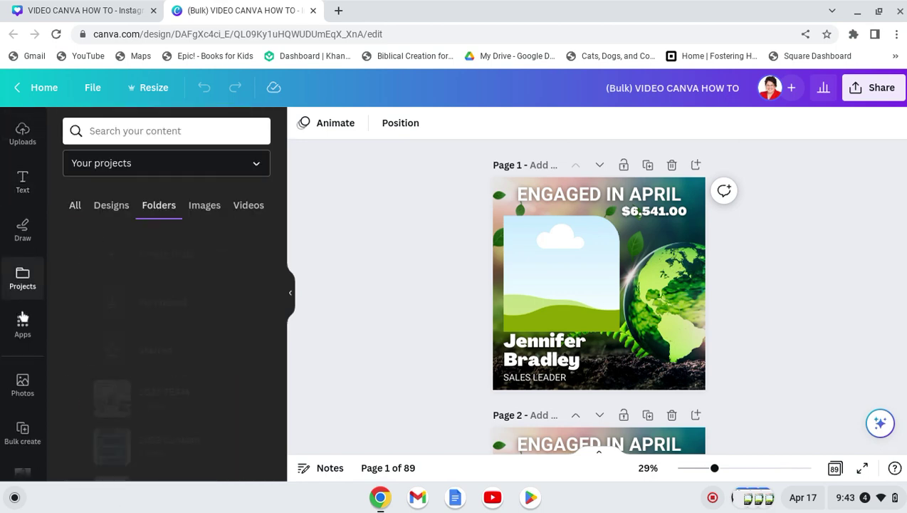
pyautogui.scroll(-3, 22, 318)
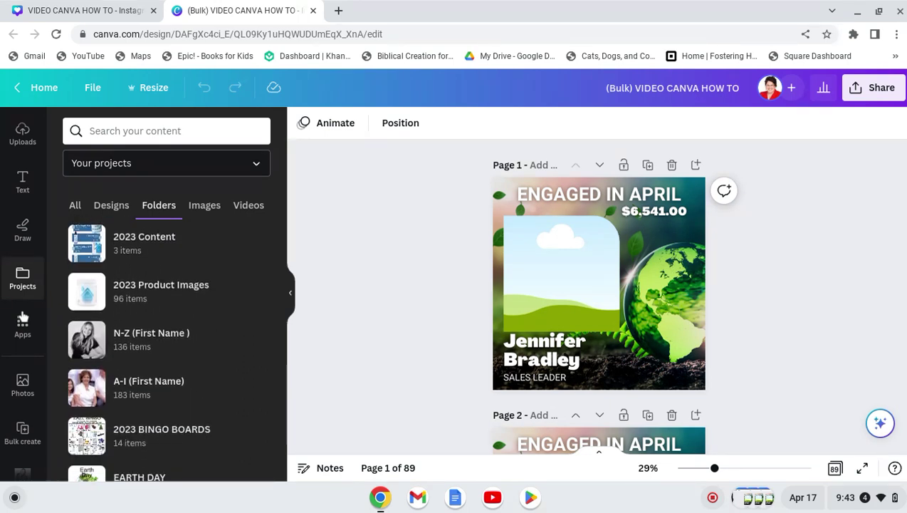
pyautogui.scroll(-2, 142, 383)
pyautogui.click(141, 384)
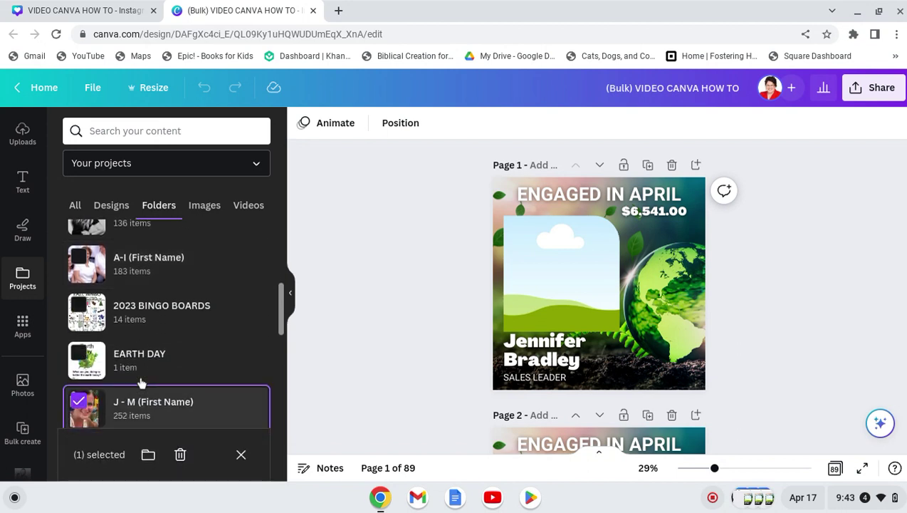
pyautogui.click(141, 385)
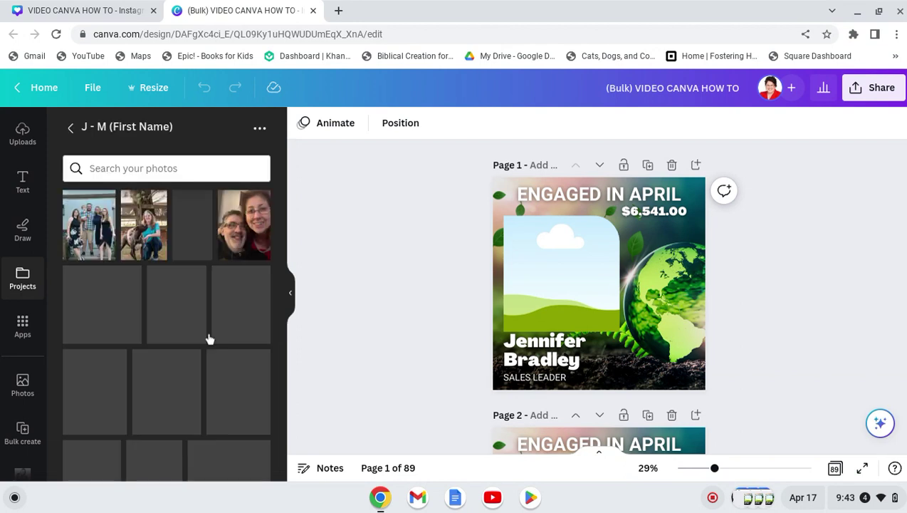
pyautogui.click(173, 158)
pyautogui.write('Jennifer')
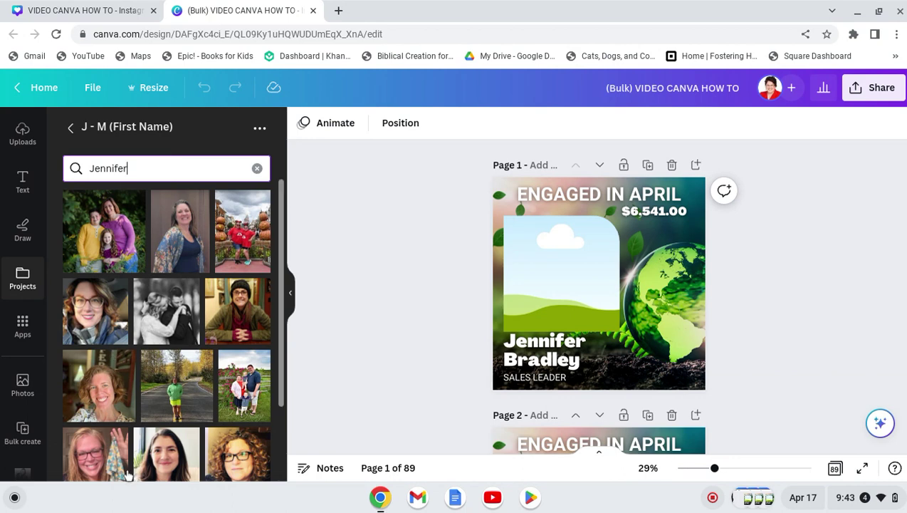
pyautogui.moveTo(111, 470); pyautogui.dragTo(562, 276)
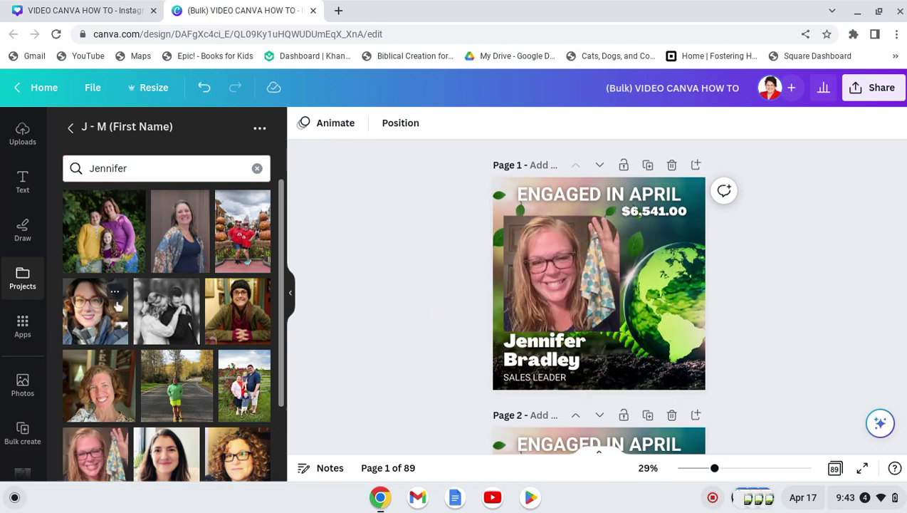
# Check two photos' details to confirm which consultant each belongs to.
pyautogui.click(115, 294)
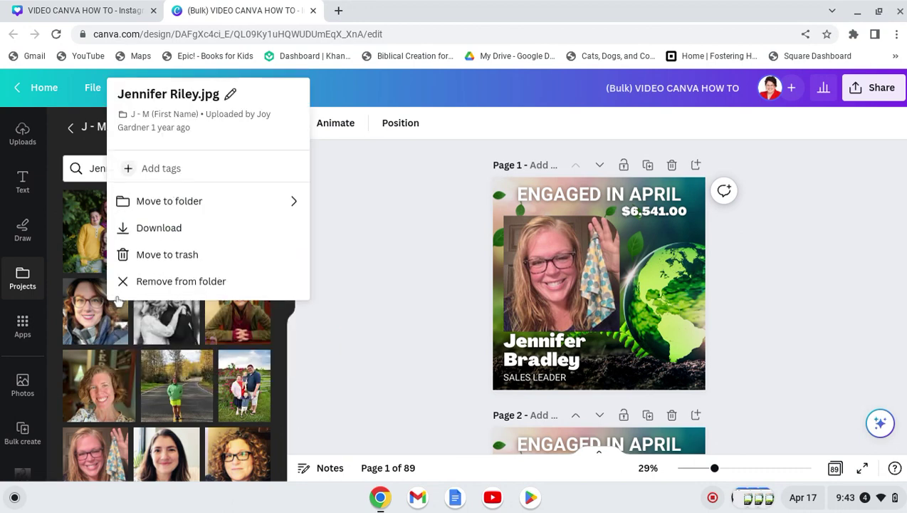
pyautogui.click(122, 364)
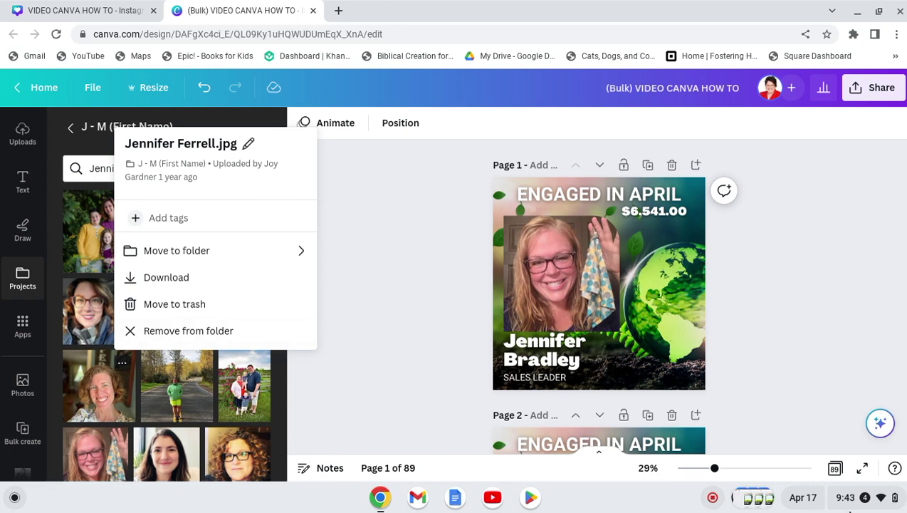
pyautogui.click(835, 470)
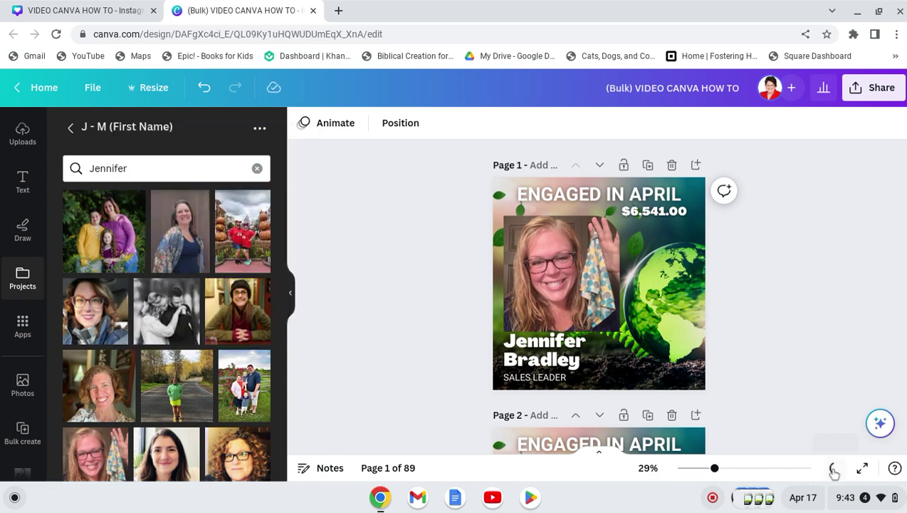
# Switch to grid view and scroll through all 89 page thumbnails, then back to the top.
pyautogui.click(834, 470)
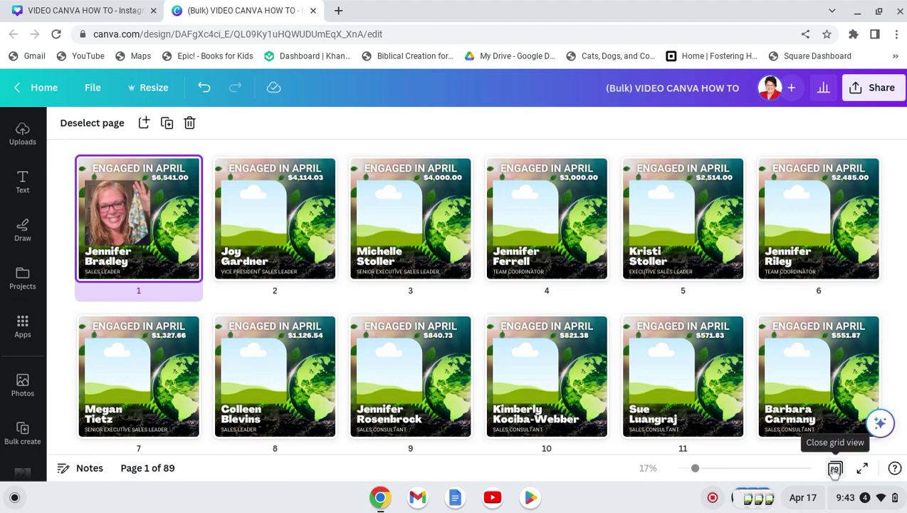
pyautogui.scroll(-4, 834, 470)
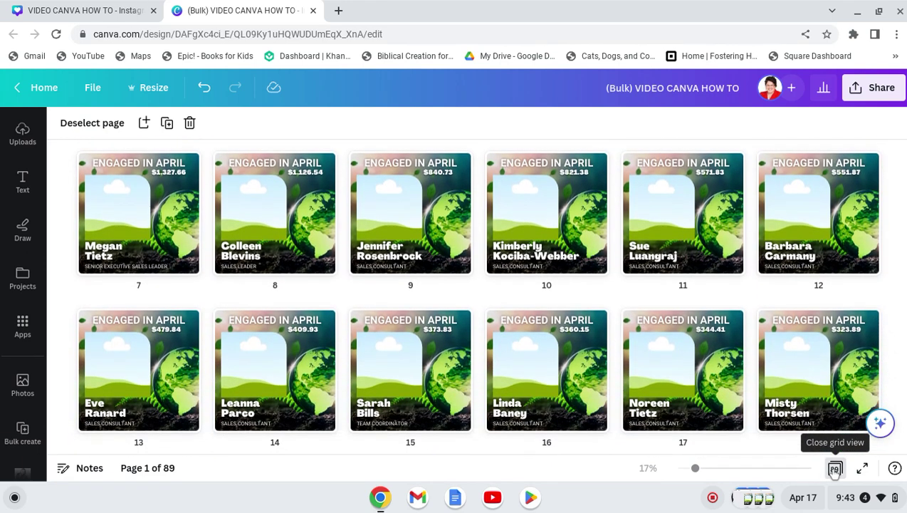
pyautogui.scroll(-5, 835, 469)
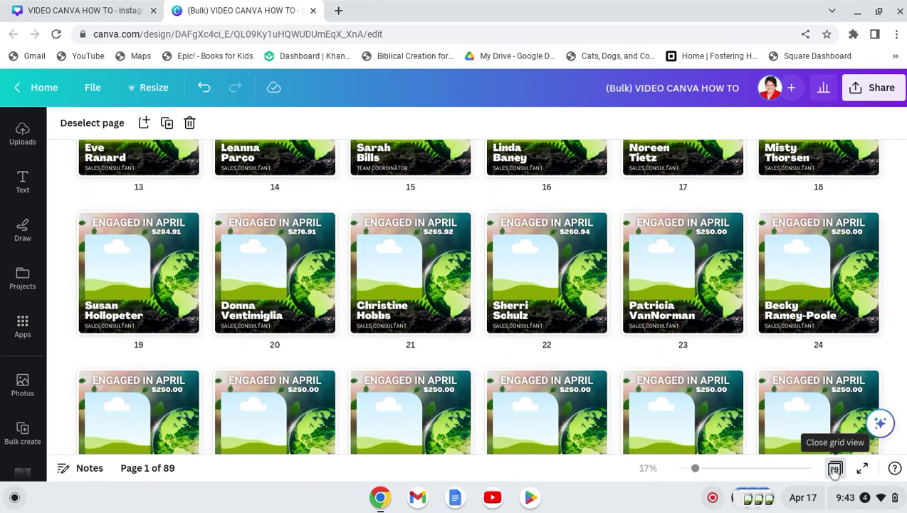
pyautogui.scroll(-1, 835, 470)
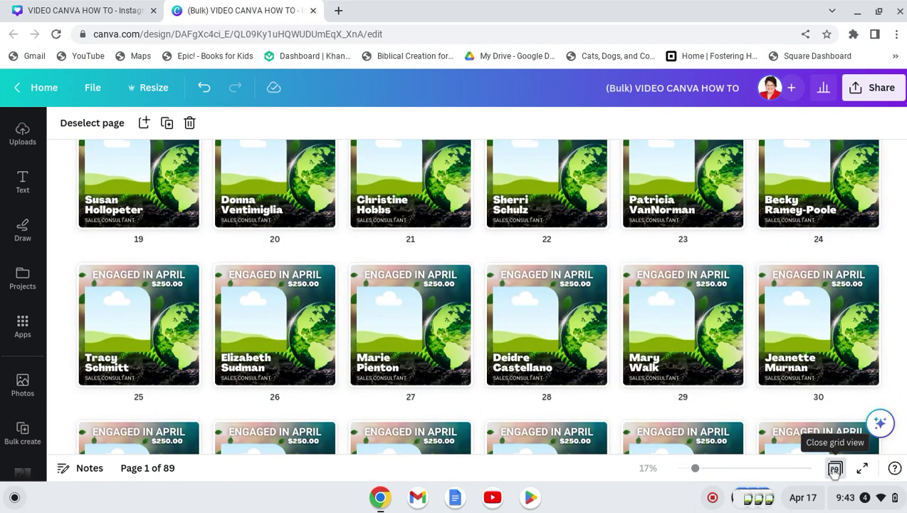
pyautogui.scroll(-5, 834, 470)
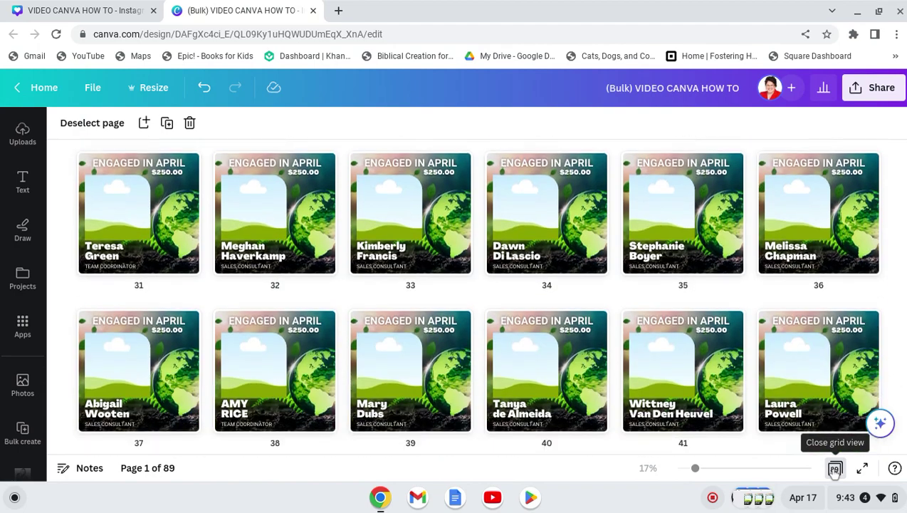
pyautogui.scroll(-4, 834, 469)
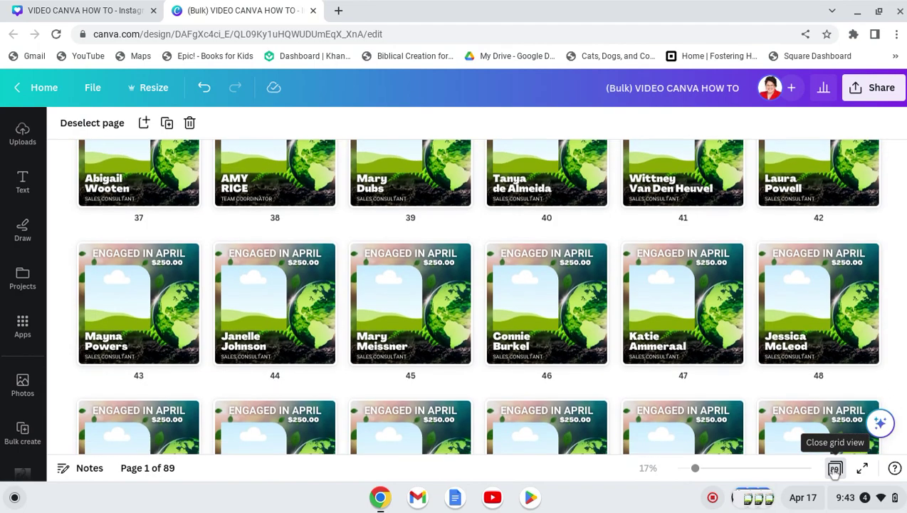
pyautogui.scroll(9, 835, 470)
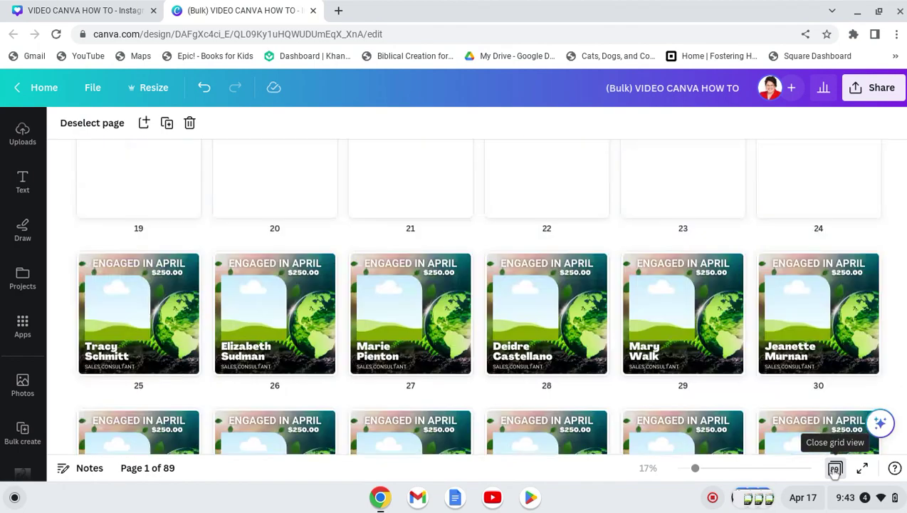
pyautogui.scroll(5, 835, 470)
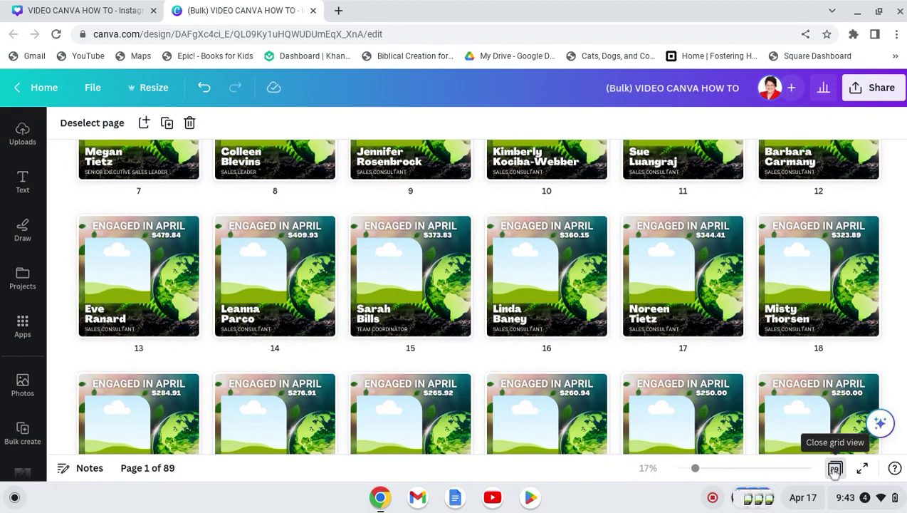
pyautogui.scroll(4, 835, 470)
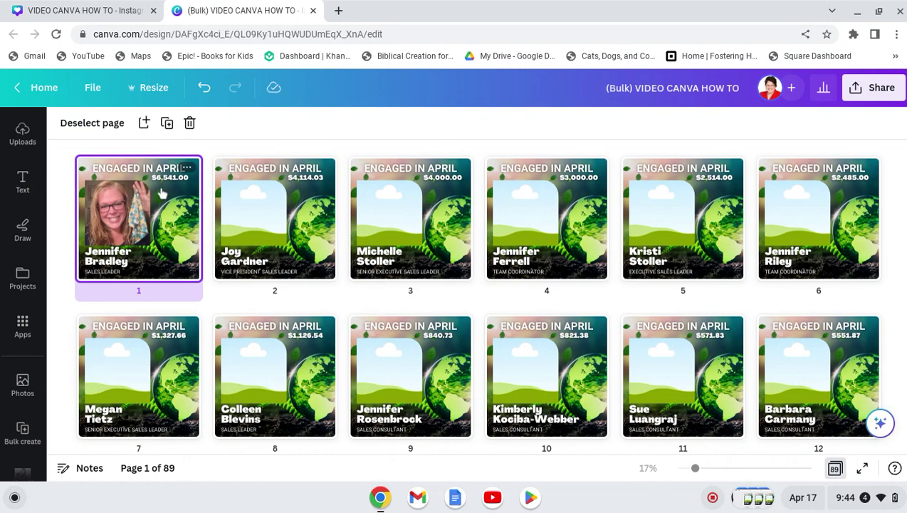
# Return to the Canva home page and scroll to Recent designs for 2023 March Engaged Consultants.
pyautogui.click(95, 86)
pyautogui.click(49, 89)
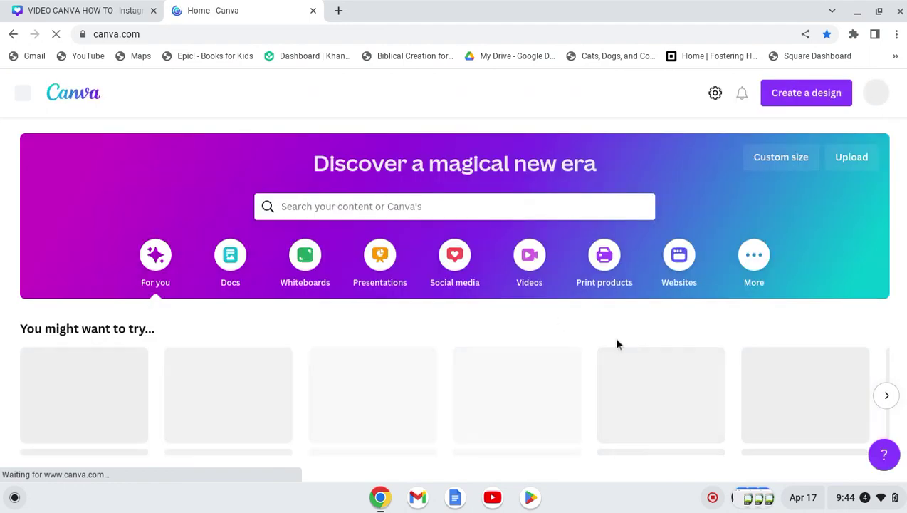
pyautogui.scroll(-3, 618, 342)
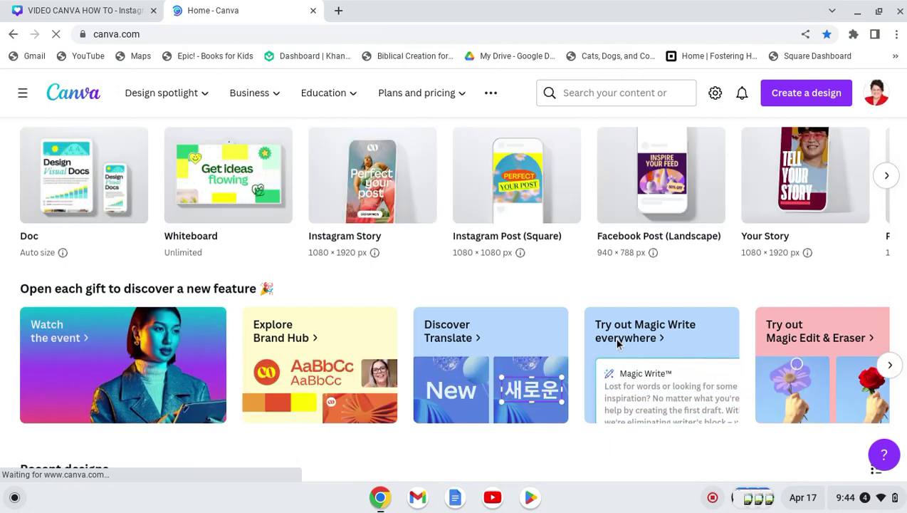
pyautogui.scroll(-3, 617, 344)
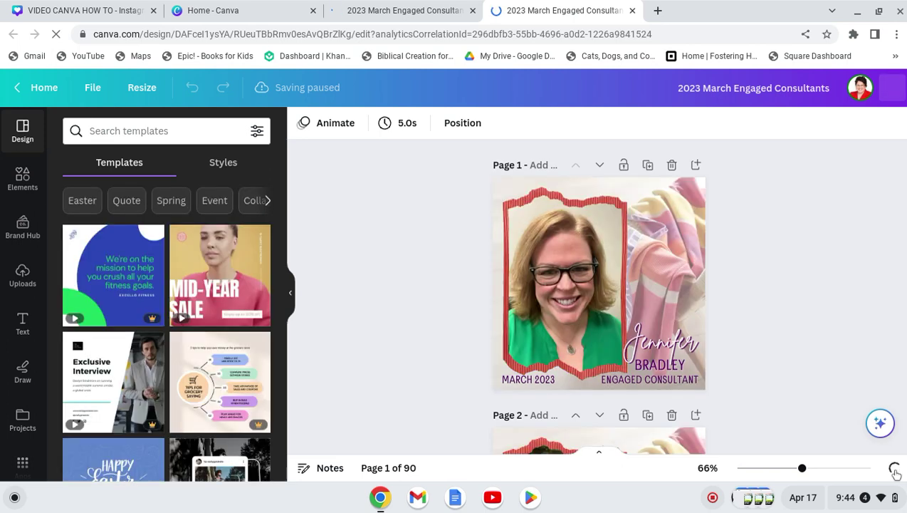
# Show the March design in grid view and scroll down to pages 19–30.
pyautogui.click(894, 468)
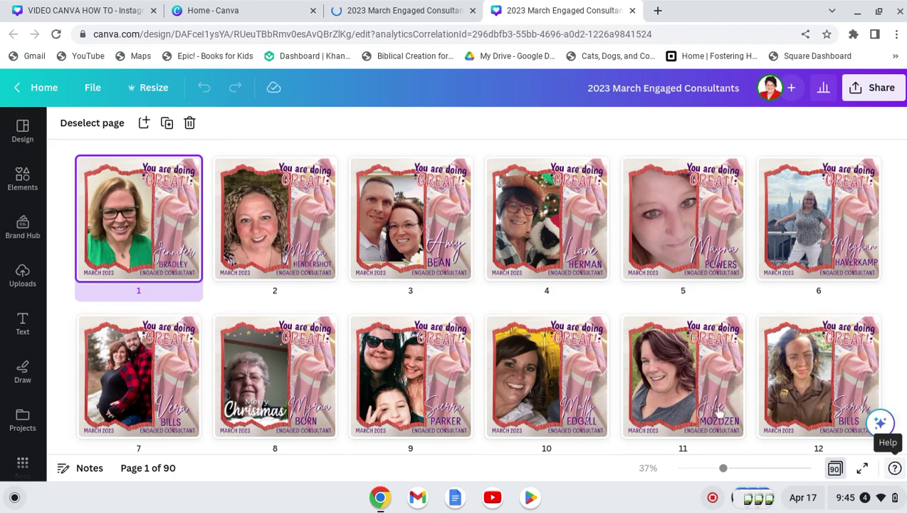
pyautogui.scroll(-6, 885, 341)
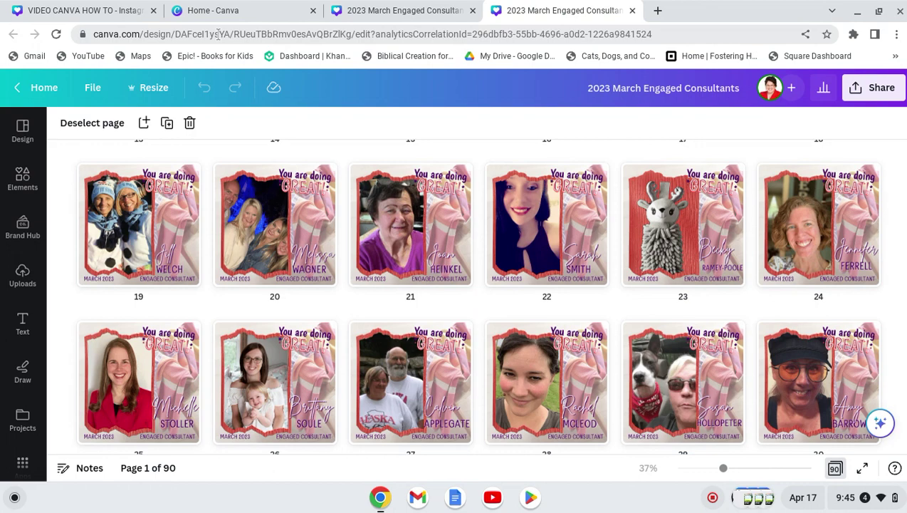
pyautogui.moveTo(67, 259)
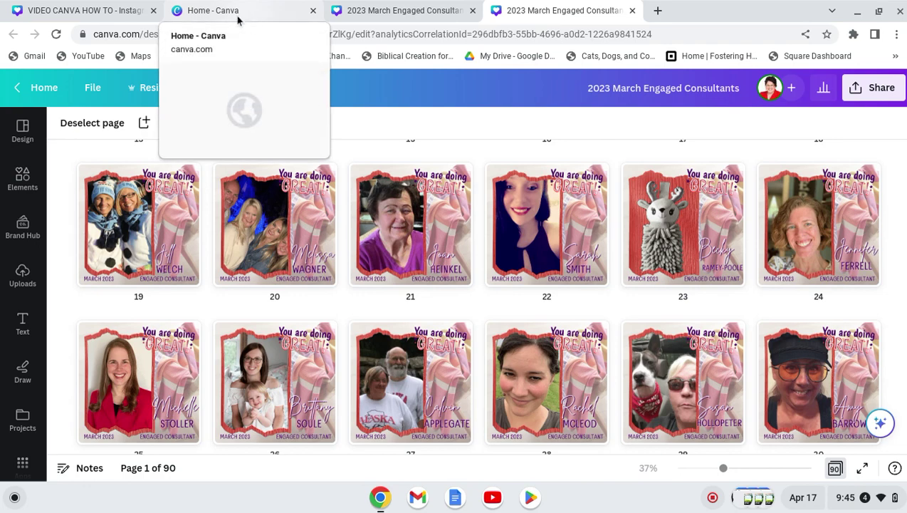
# Switch back to the VIDEO CANVA HOW TO tab at the Bulk create Apply data step.
pyautogui.click(105, 15)
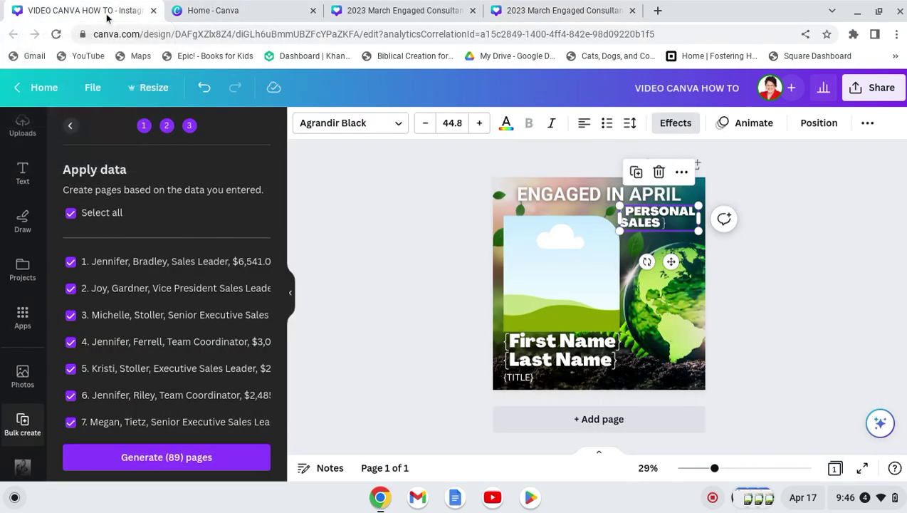